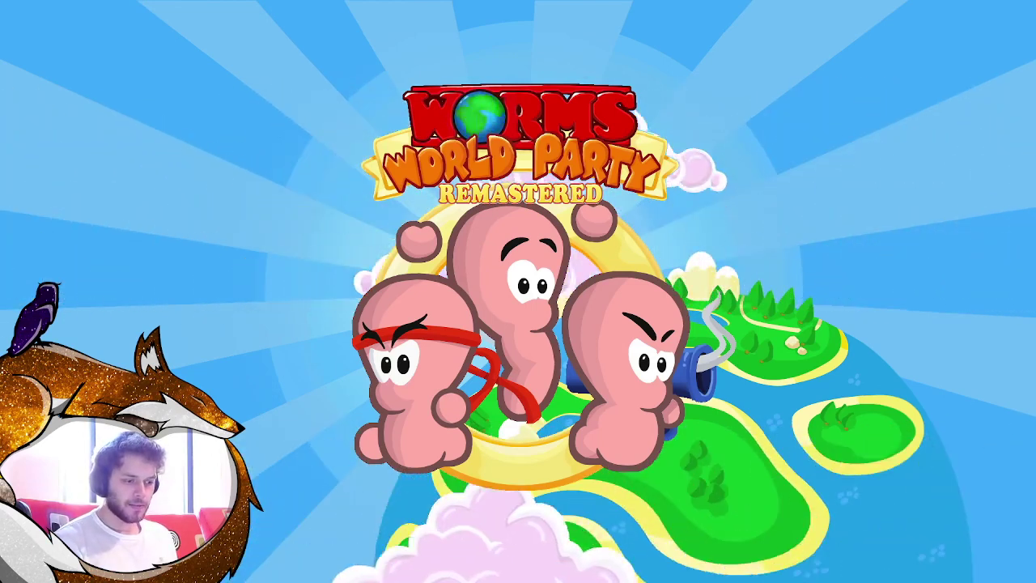
- Skip past the title screen to the main menu
key("Return")
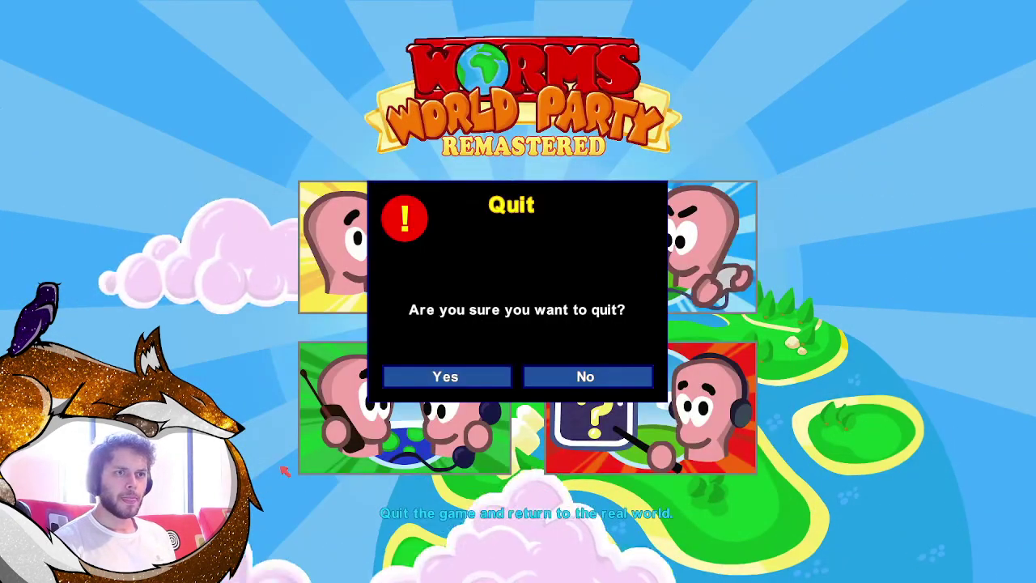
- Confirm quitting the game, then restore and resize the WormsWorldParty install folder window
left_click(444, 379)
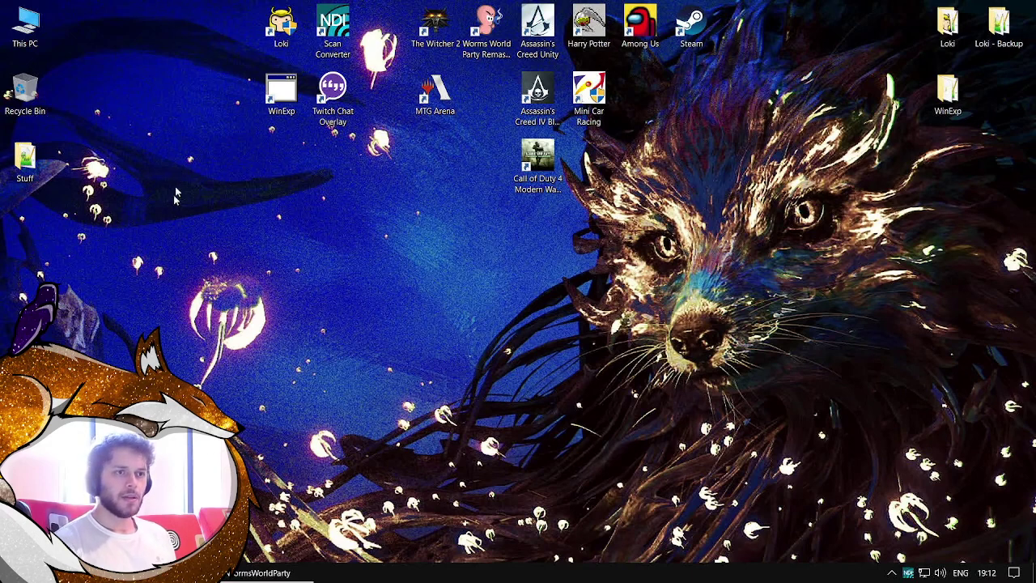
left_click(267, 573)
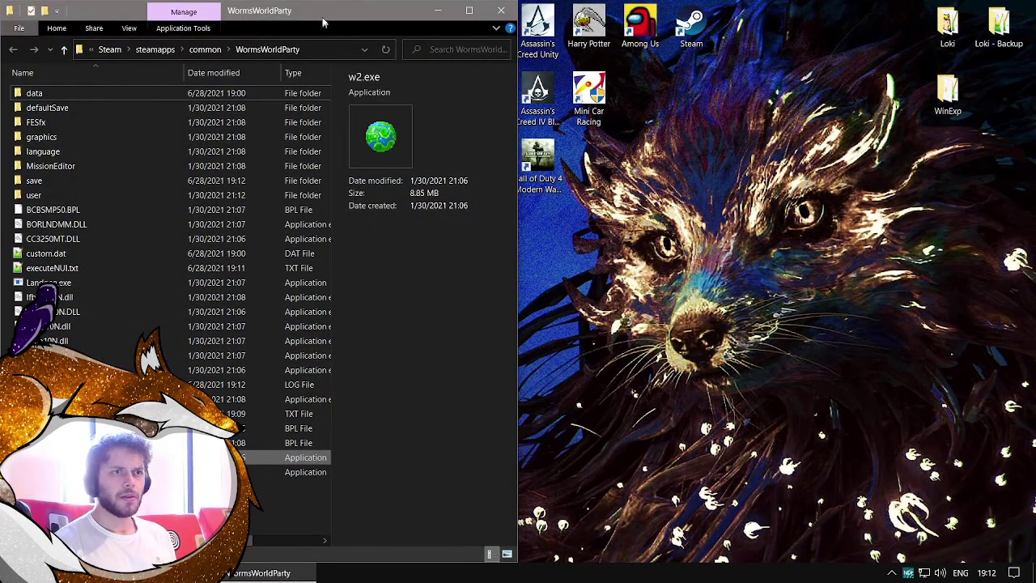
left_click_drag(322, 23, 710, 148)
double_click(706, 132)
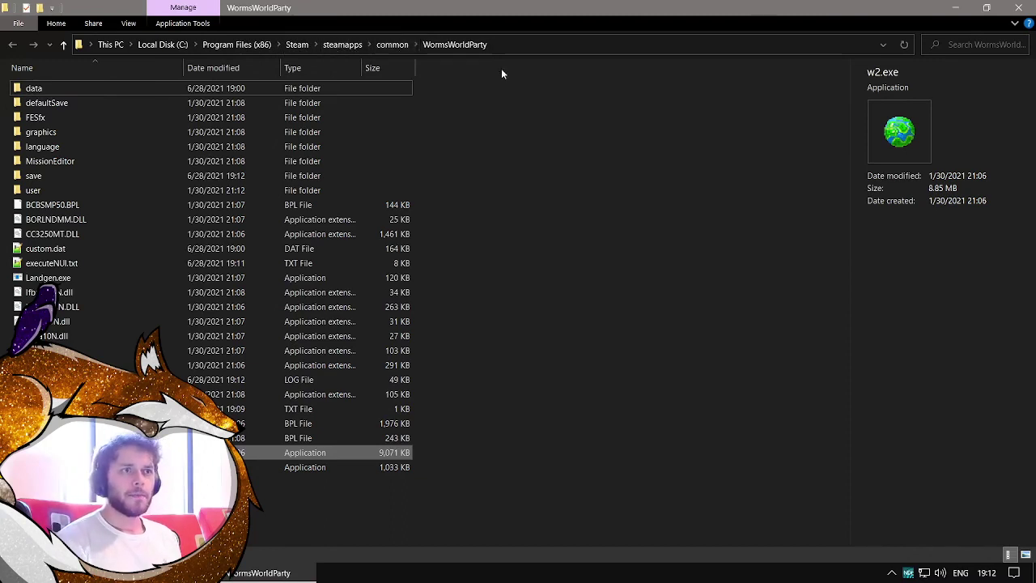
mouse_move(502, 8)
left_mouse_down()
mouse_move(631, 37)
mouse_move(666, 61)
left_mouse_up()
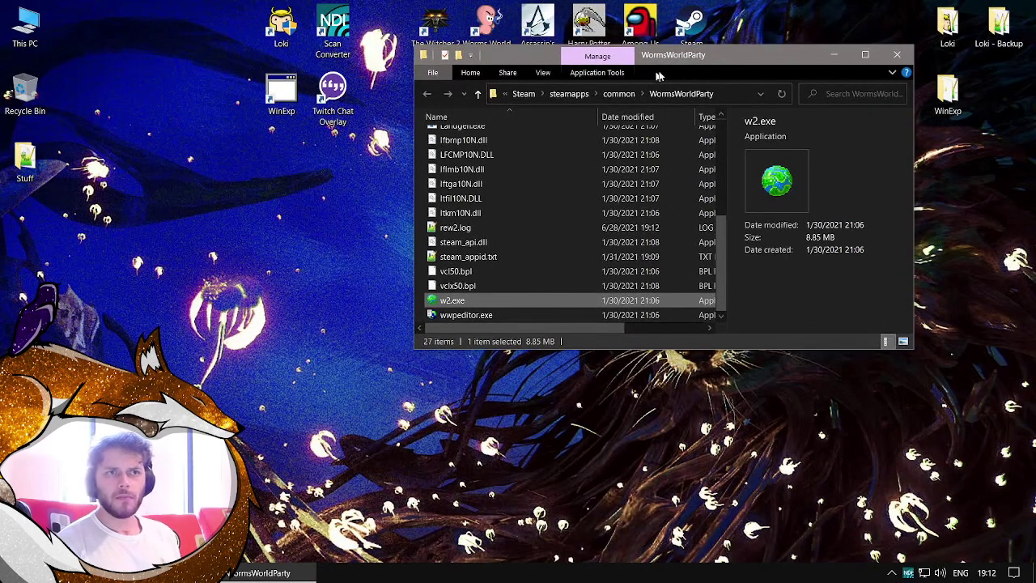
- Launch Steam and use Manage > Browse local files on Worms World Party Remastered
double_click(690, 24)
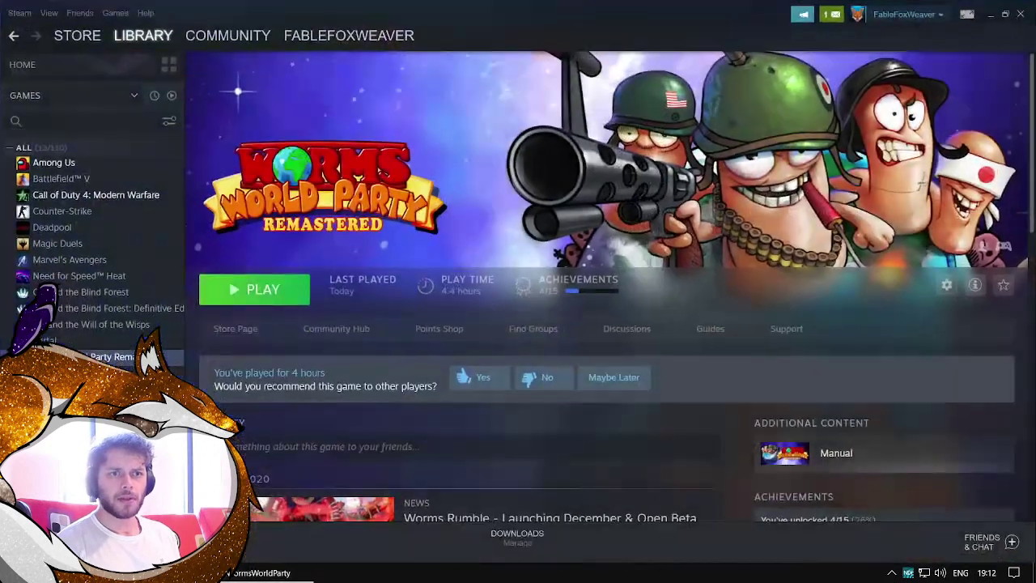
left_click(946, 285)
mouse_move(961, 341)
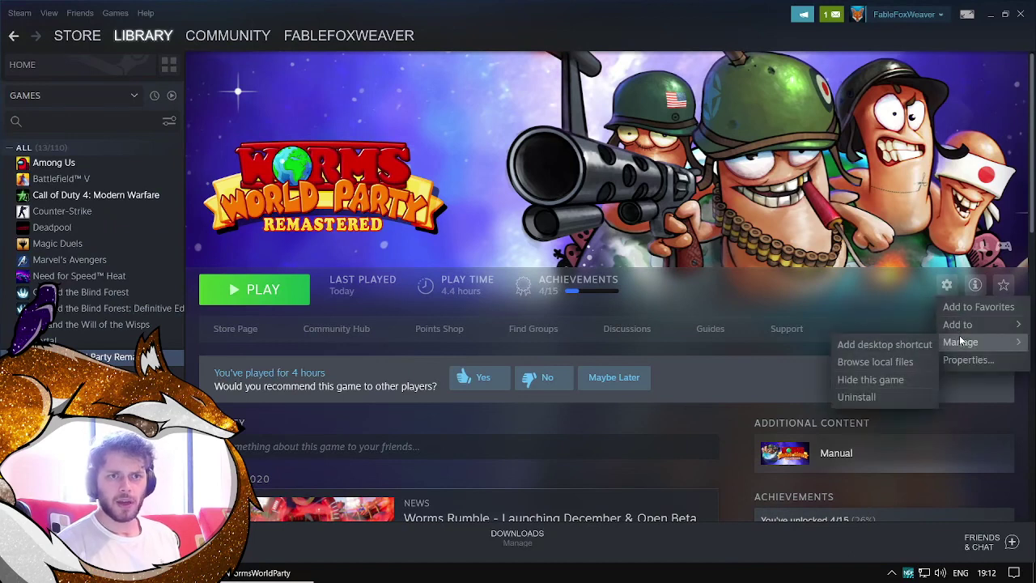
left_click(904, 364)
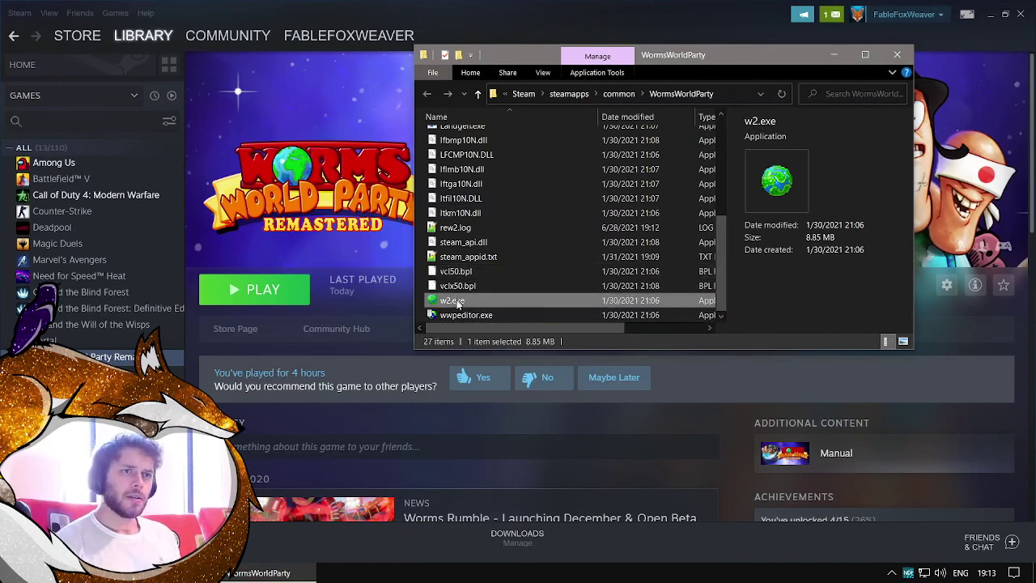
mouse_move(452, 301)
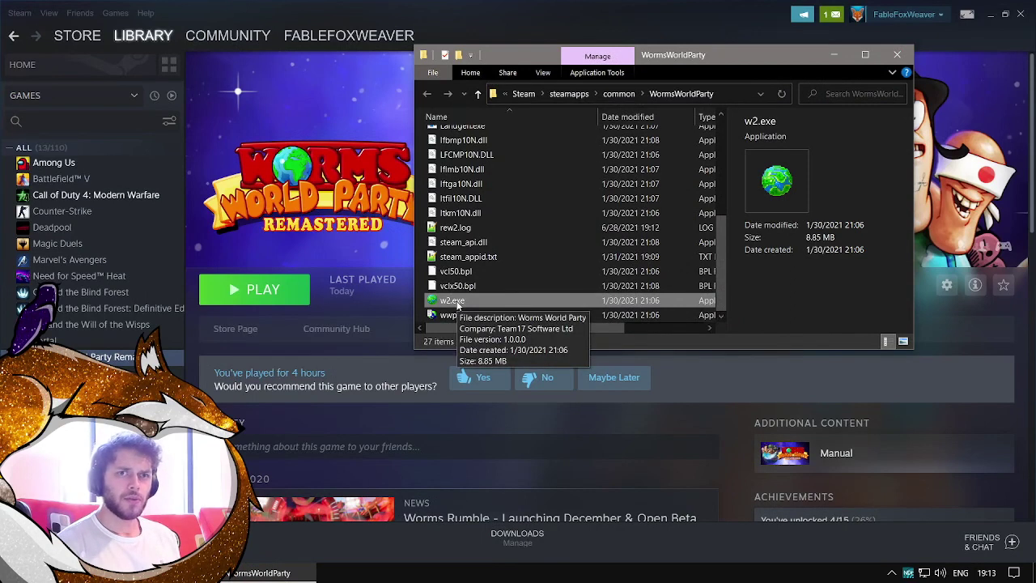
- Tick Disable fullscreen optimizations on w2.exe's Compatibility properties and confirm with OK
right_click(457, 303)
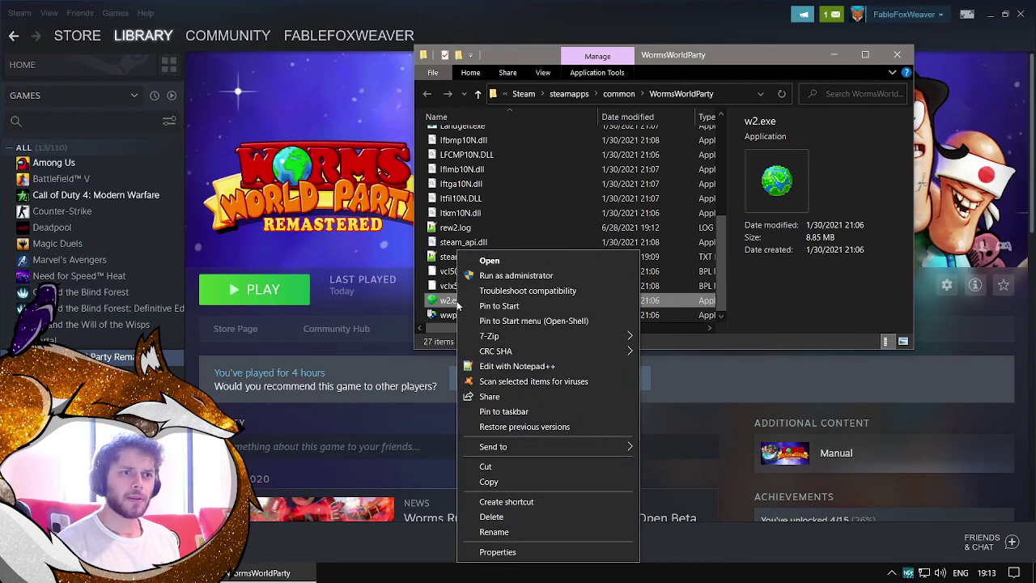
left_click(519, 552)
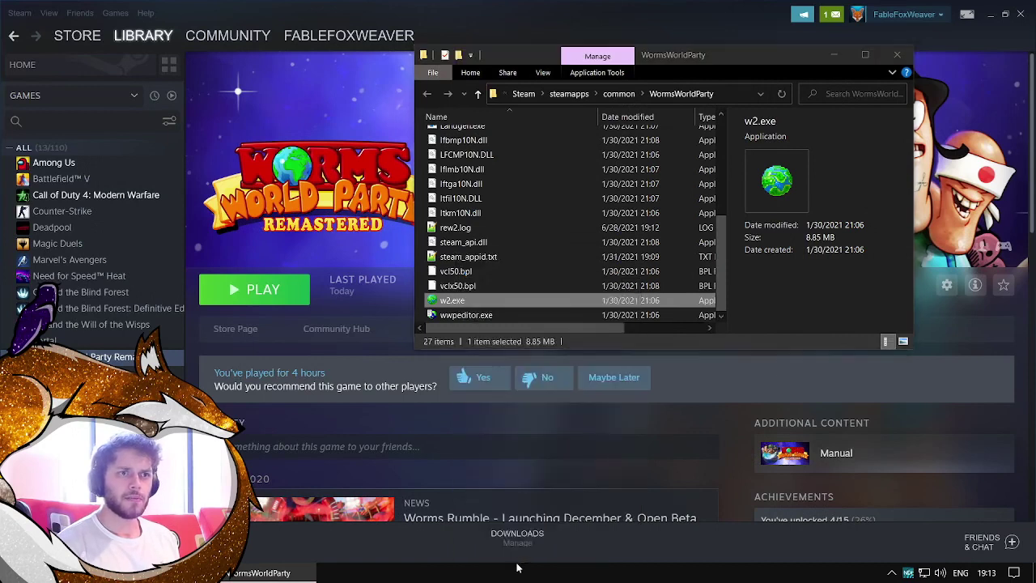
right_click(459, 303)
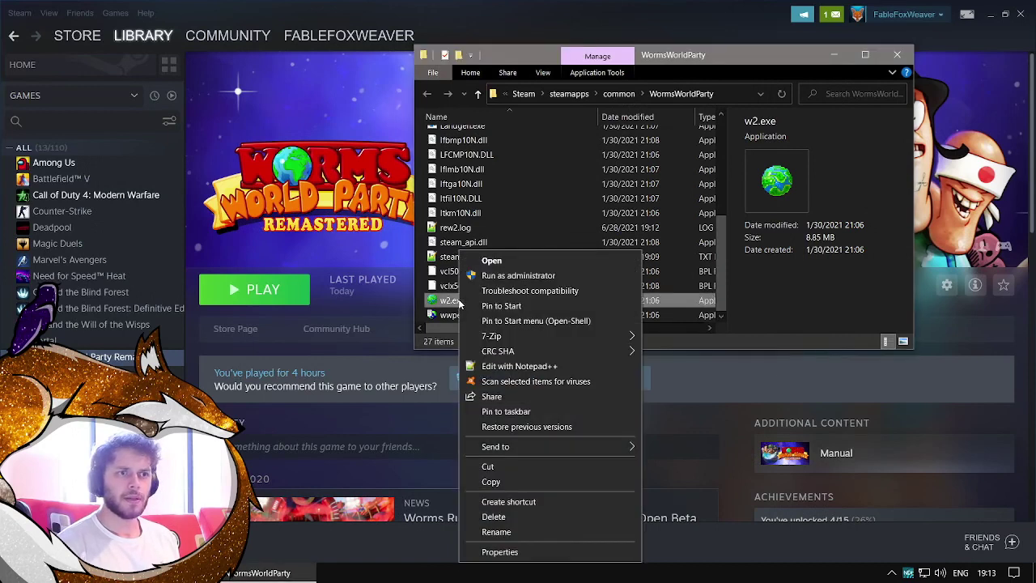
left_click(542, 552)
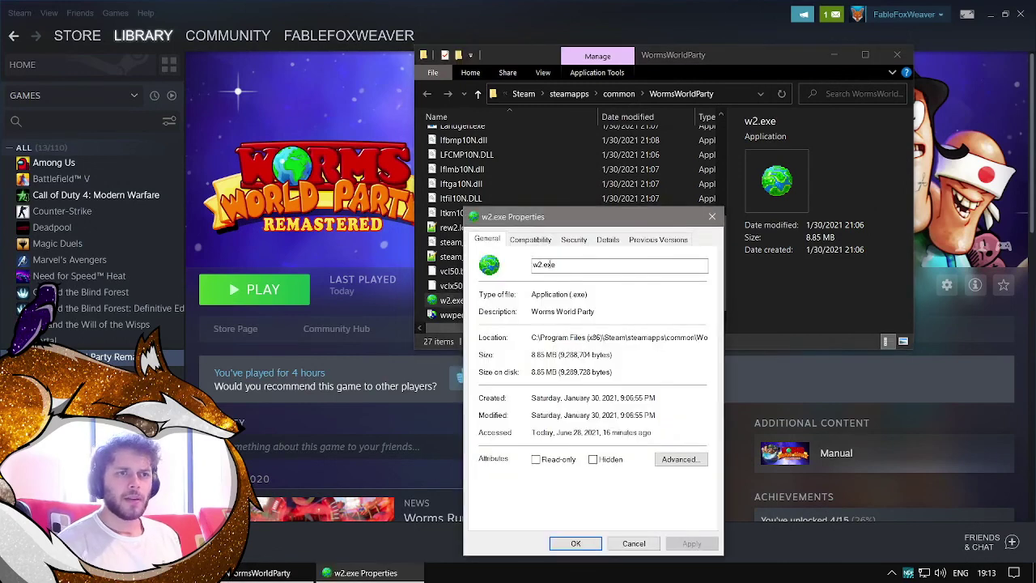
left_click(531, 240)
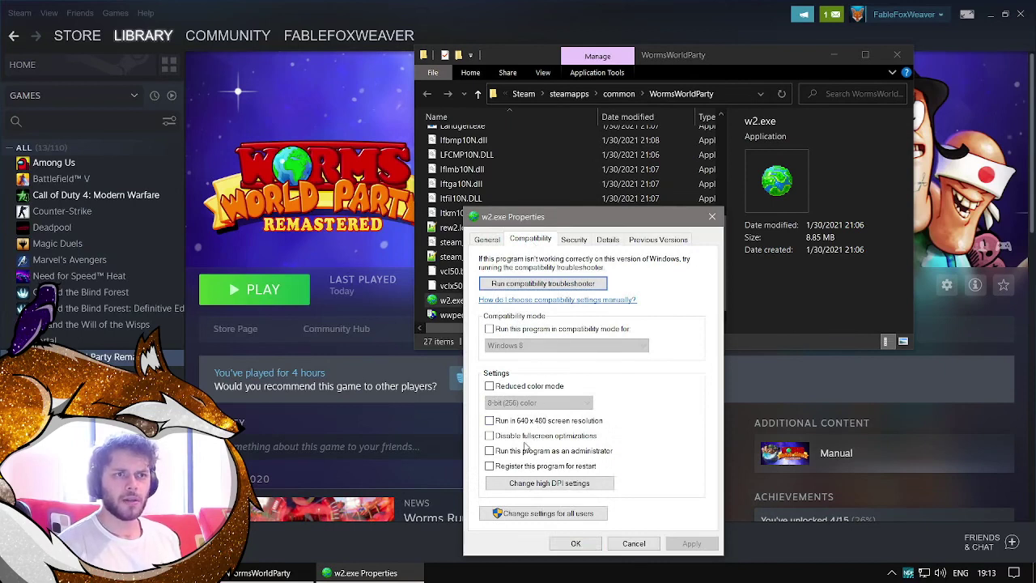
left_click(515, 438)
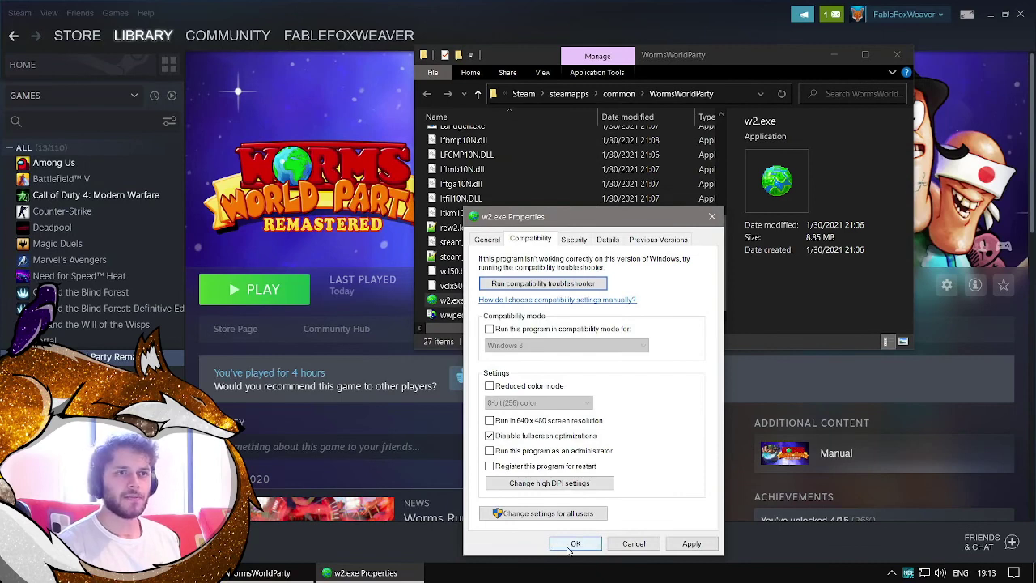
left_click(570, 545)
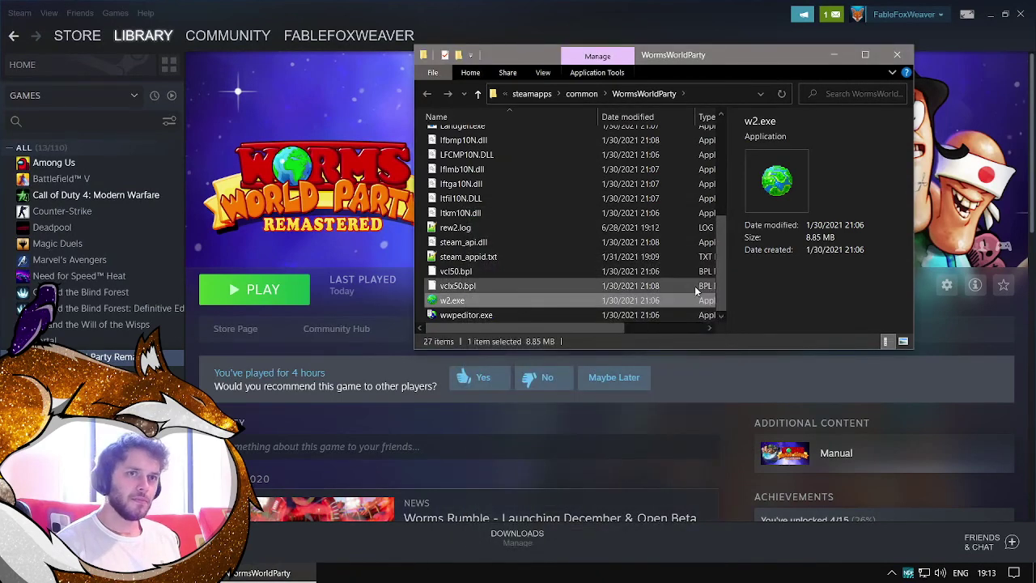
- Close the install folder and Steam, then relaunch Worms World Party Remastered from its desktop icon
left_click(896, 57)
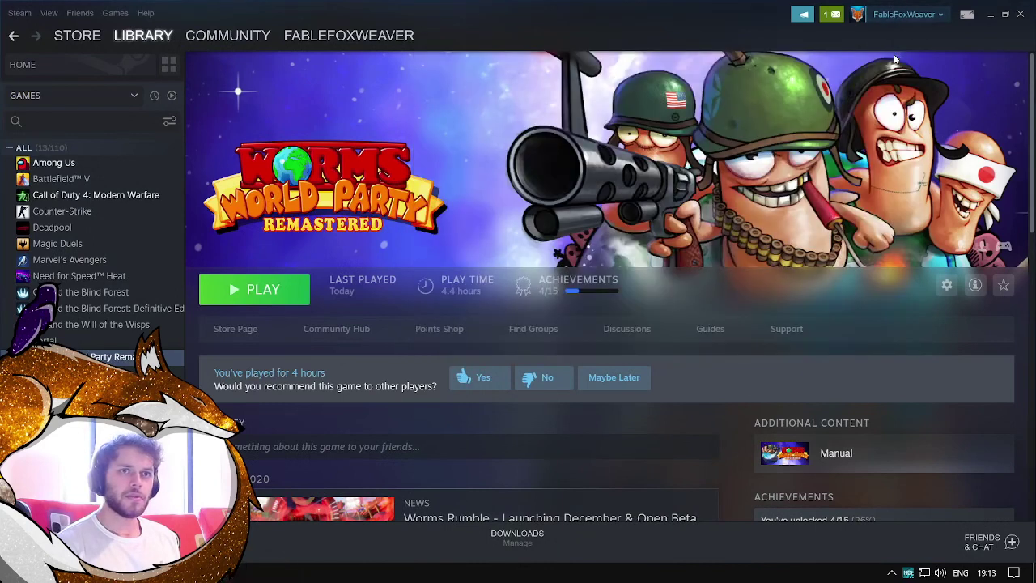
left_click(1021, 14)
double_click(489, 39)
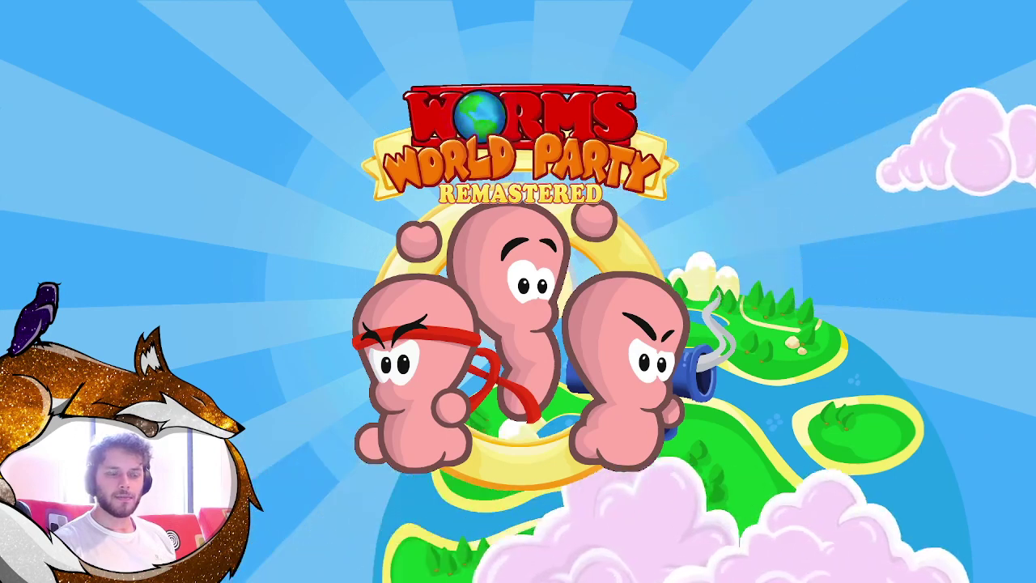
- Start single-player Basic Shotgun Training with Fable Team
key("Return")
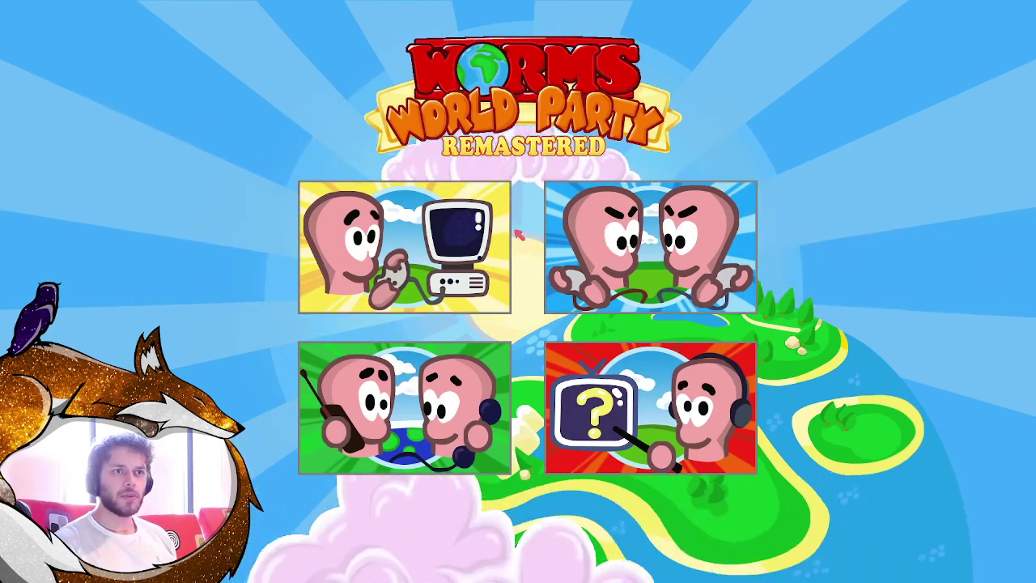
left_click(463, 225)
left_click(707, 202)
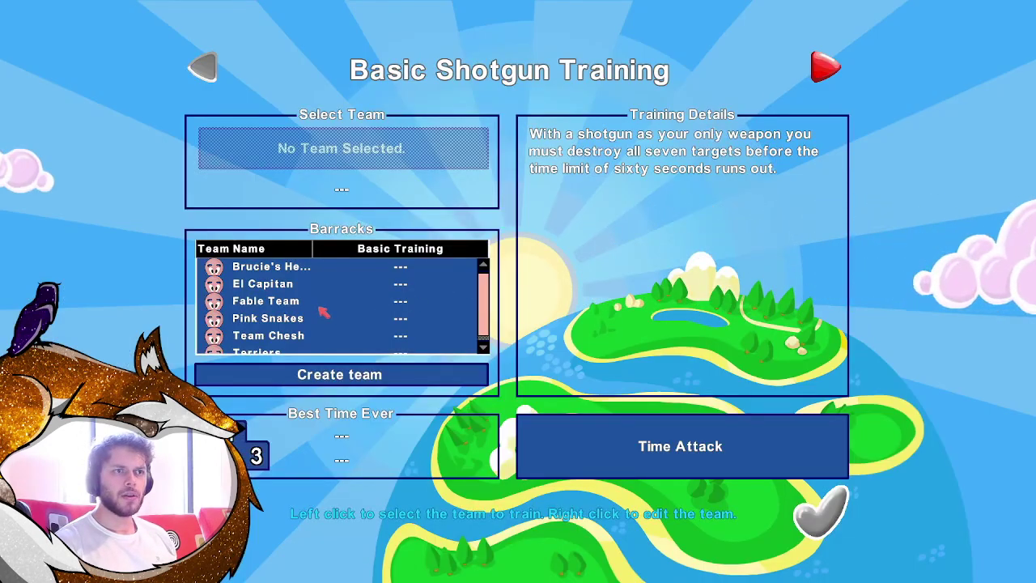
left_click(275, 305)
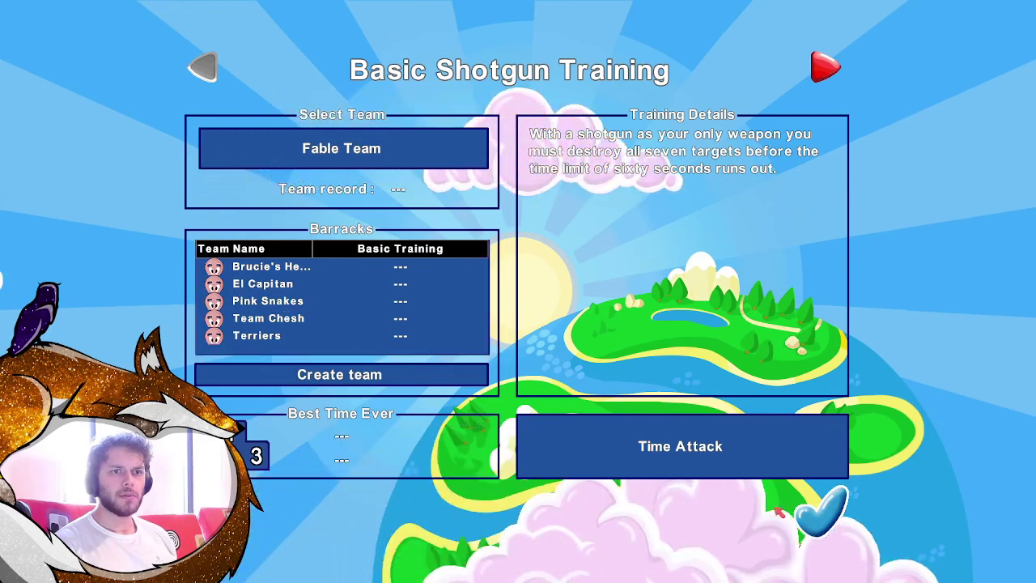
left_click(793, 512)
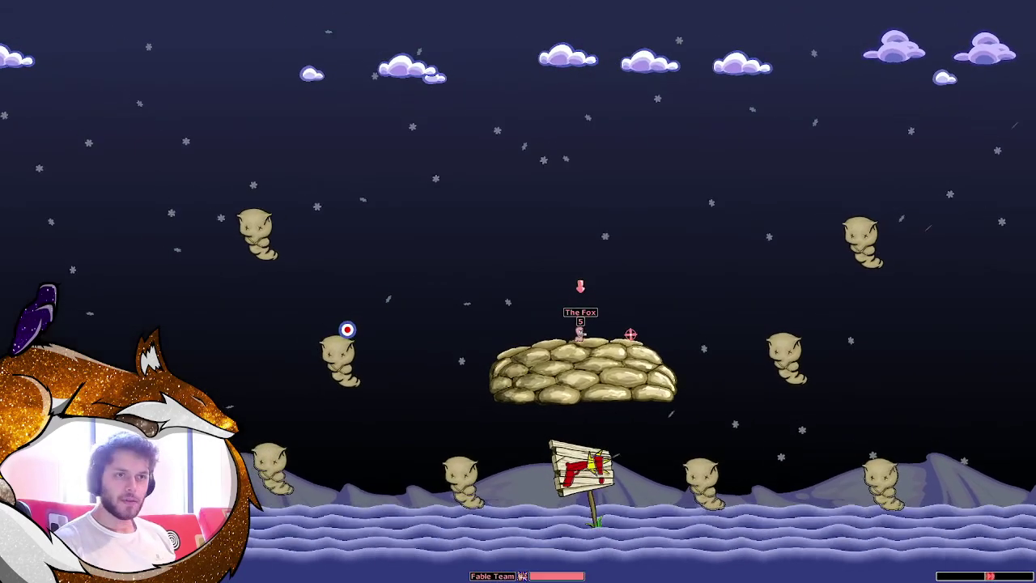
- Turn The Fox to face left and adjust the shotgun aim up, then slightly down
key("Left")
key("Up")
key("Down")
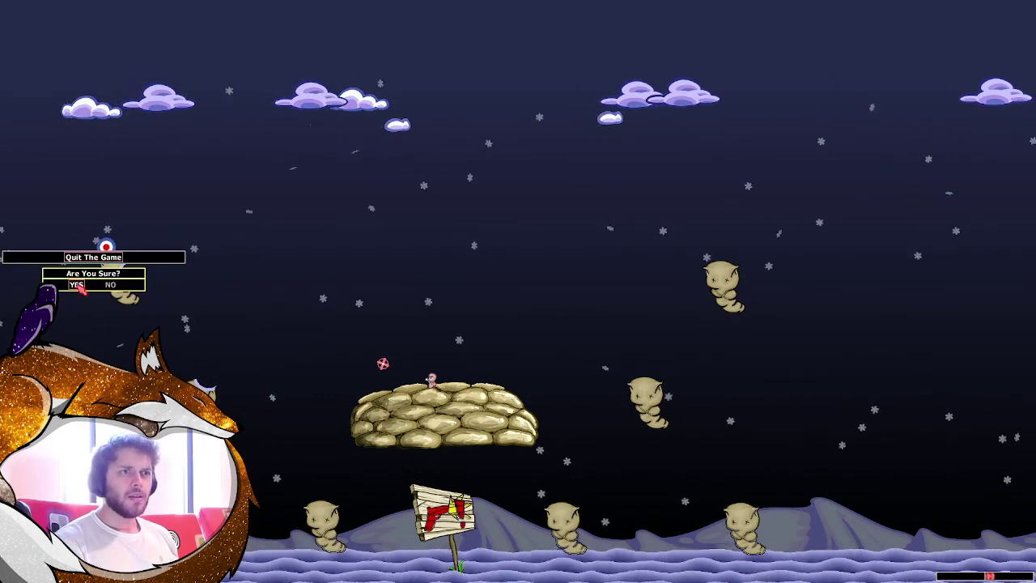
- Answer YES on the Quit The Game prompt to leave the training round
left_click(77, 285)
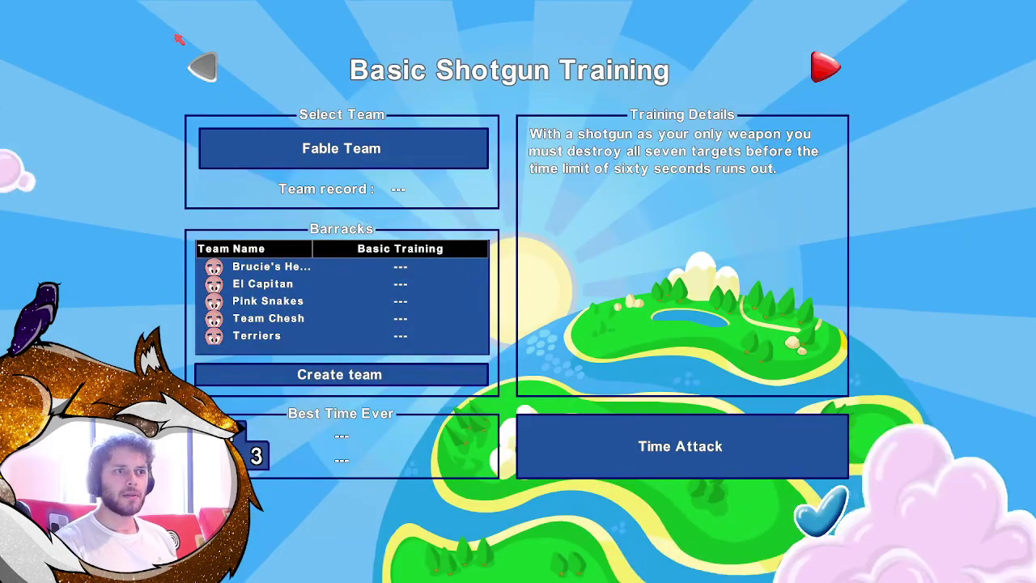